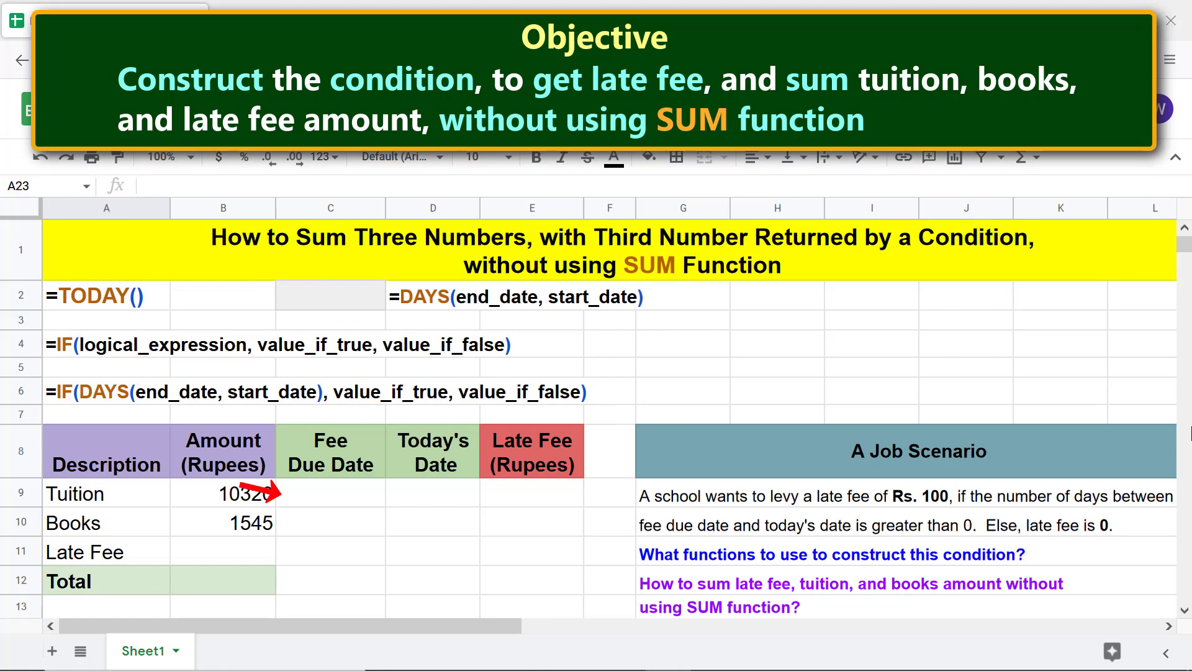
Enter 5/3/22 as the tuition fee due date in C9.
{"action": "left_click", "coordinate": [344, 500]}
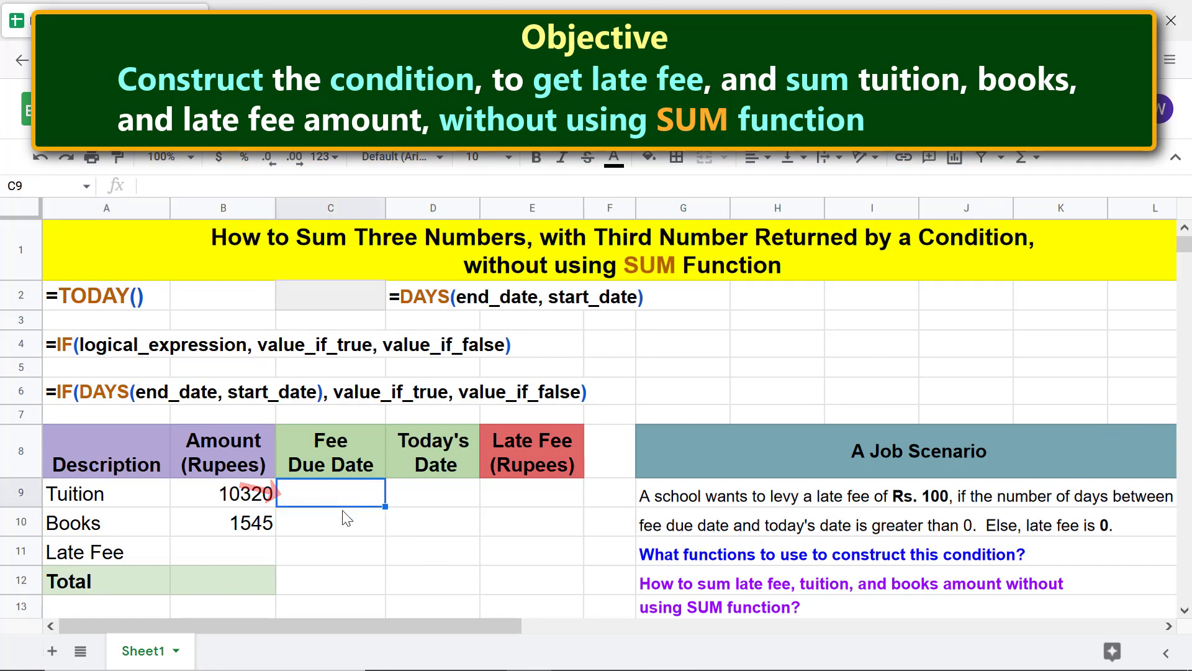
{"action": "type", "text": "5/"}
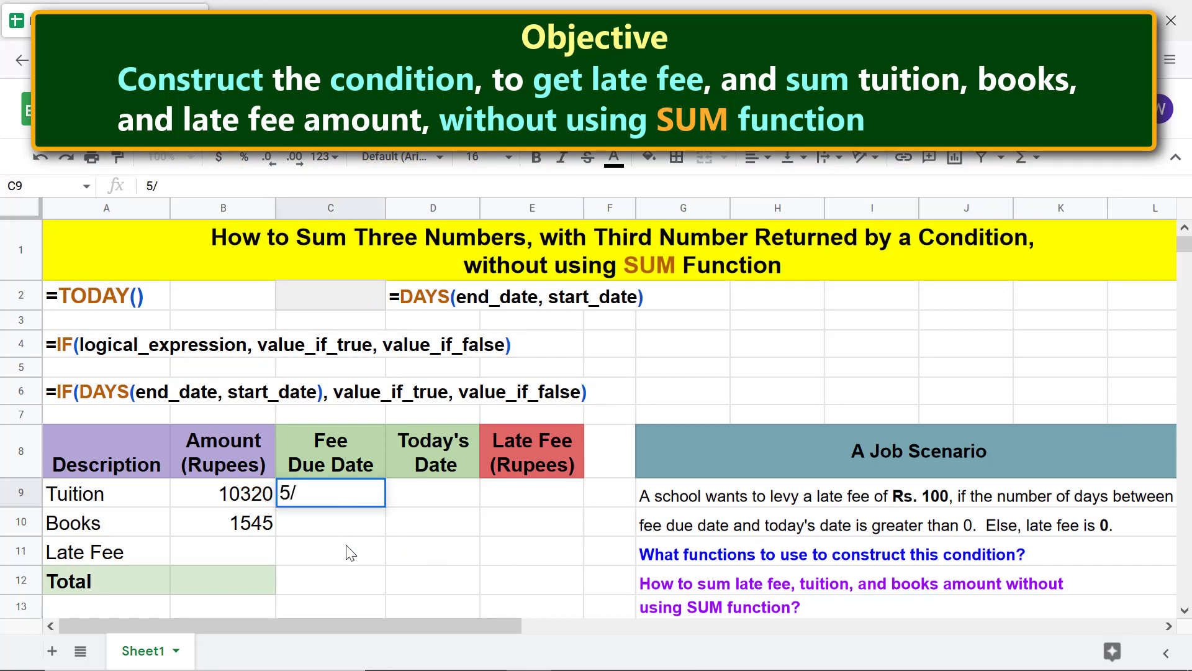
{"action": "type", "text": "3/22"}
{"action": "key", "text": "Return"}
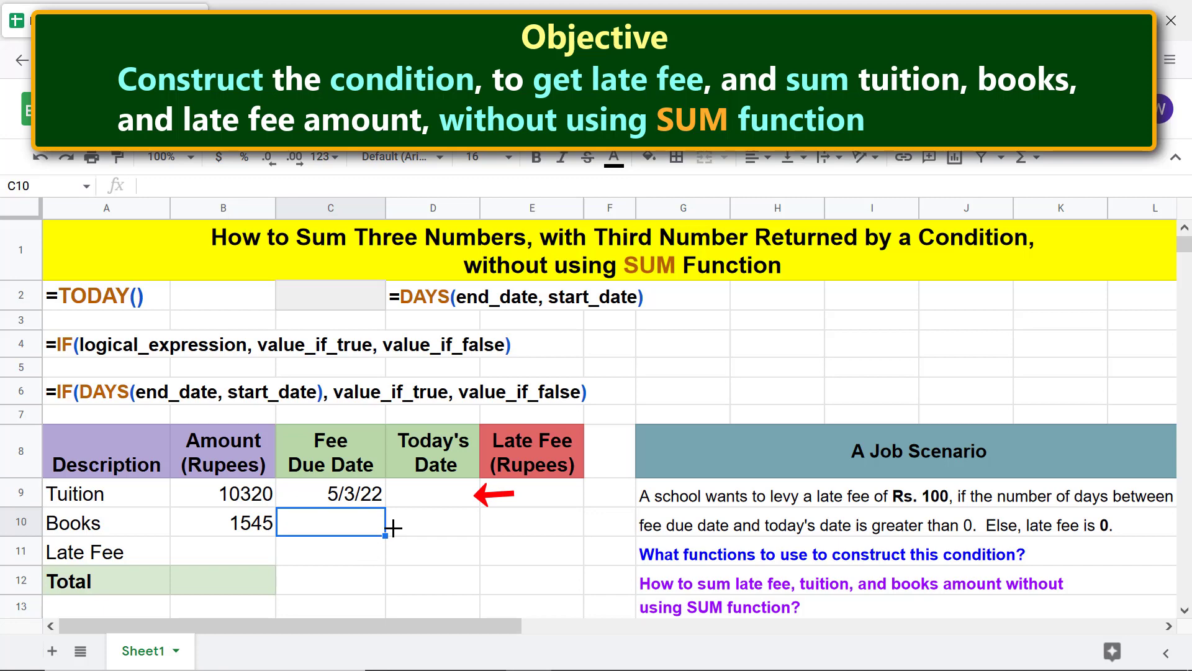
Fill D9 with =TODAY(), showing the current date 5/21/22.
{"action": "left_click", "coordinate": [430, 501]}
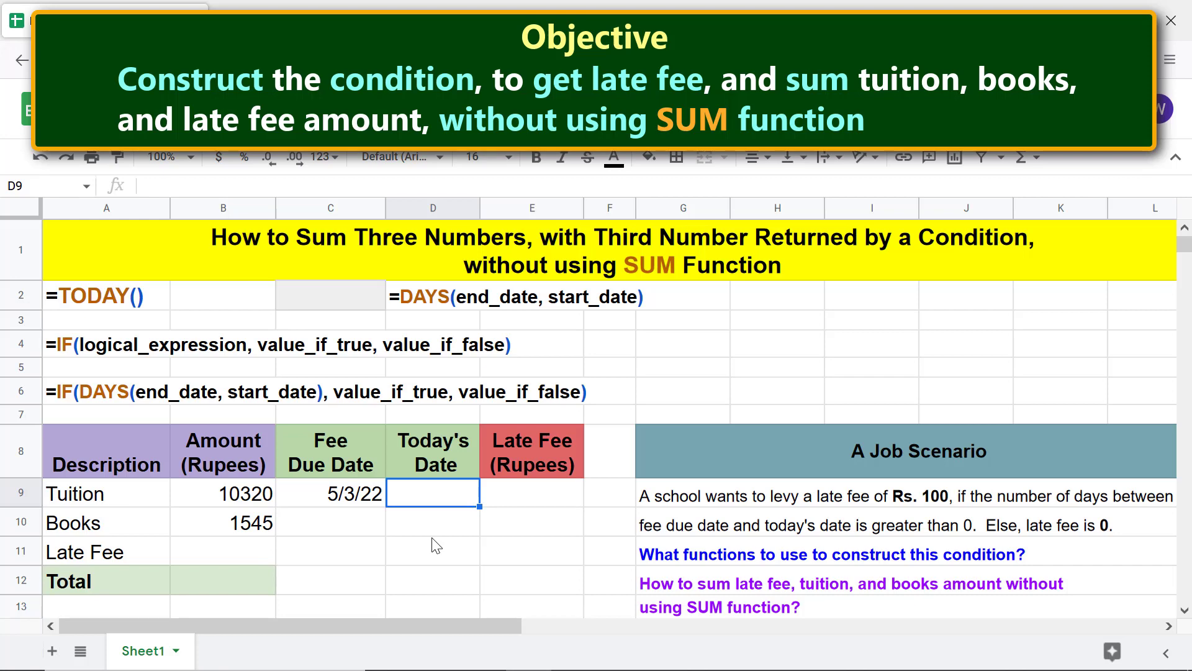
{"action": "type", "text": "=tod"}
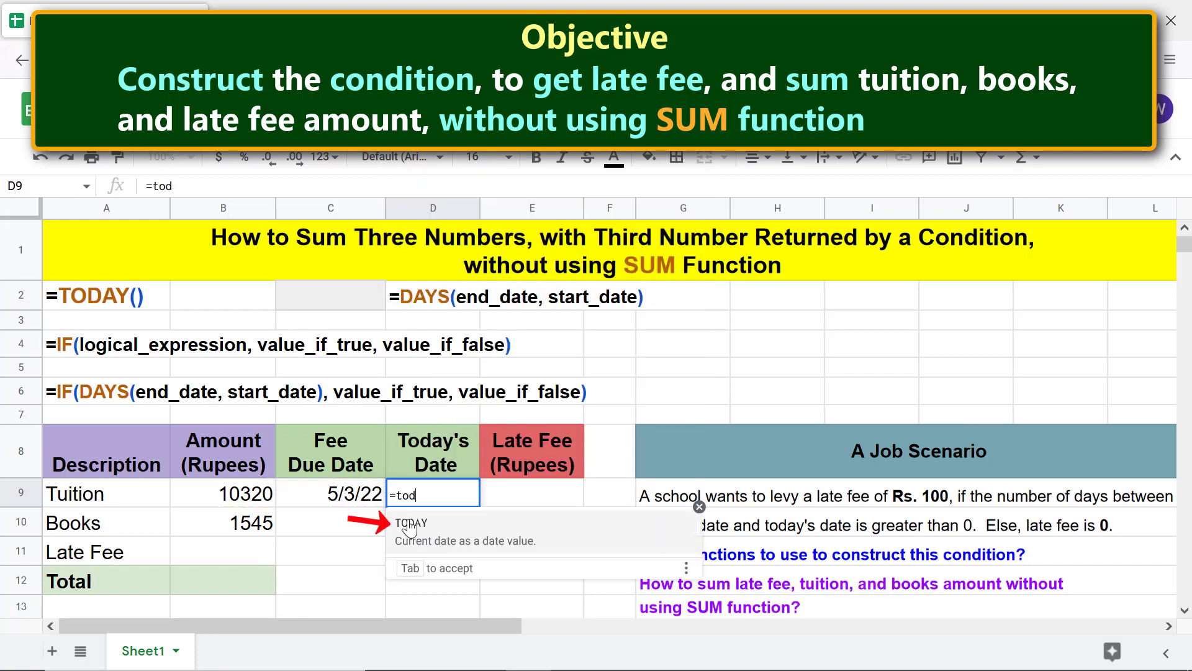
{"action": "left_click", "coordinate": [409, 524]}
{"action": "key", "text": "Return"}
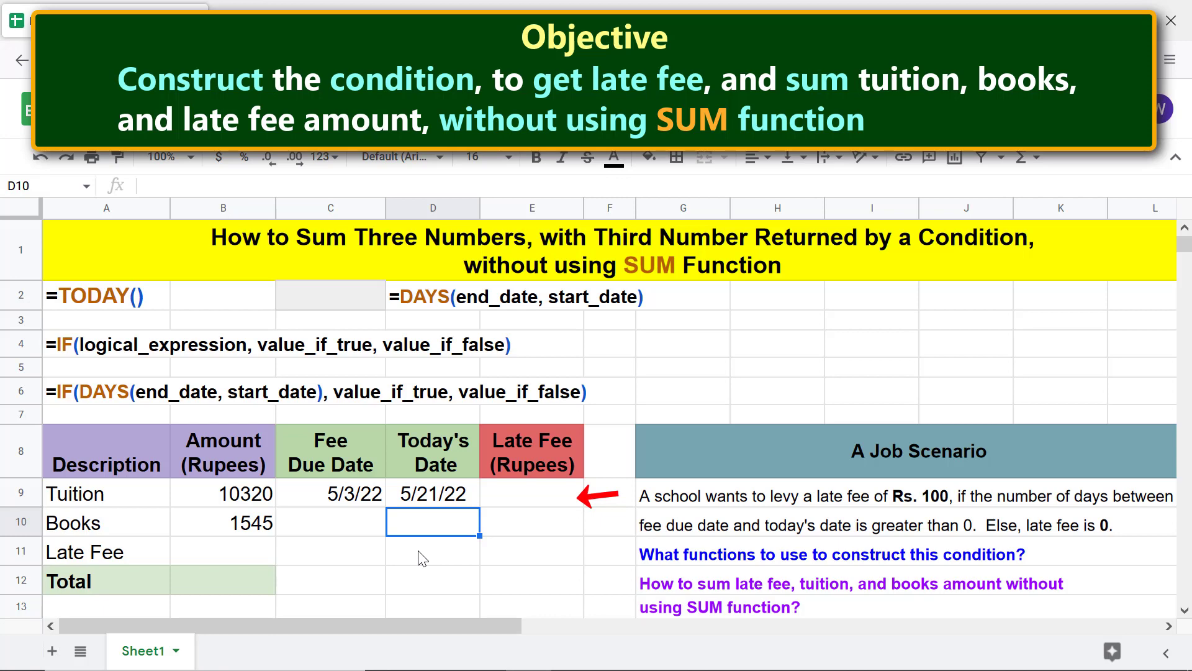
Enter =IF(DAYS(D9,C9),100,0) in E9 so tuition's late fee shows 100.
{"action": "left_click", "coordinate": [526, 501]}
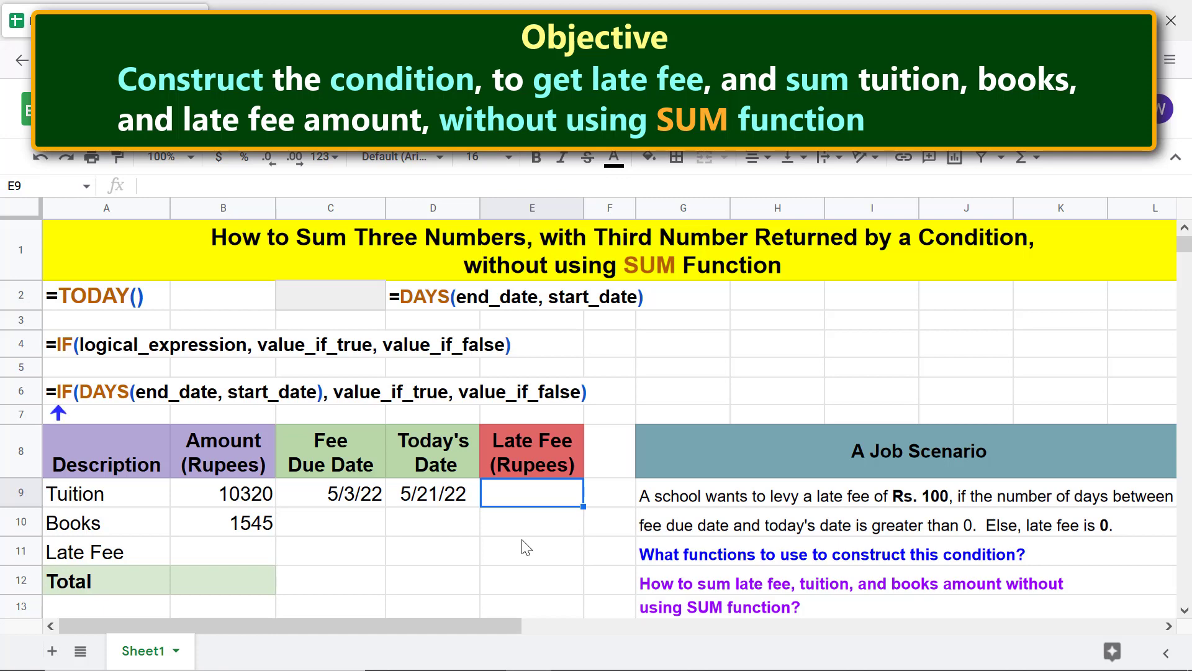
{"action": "type", "text": "=if"}
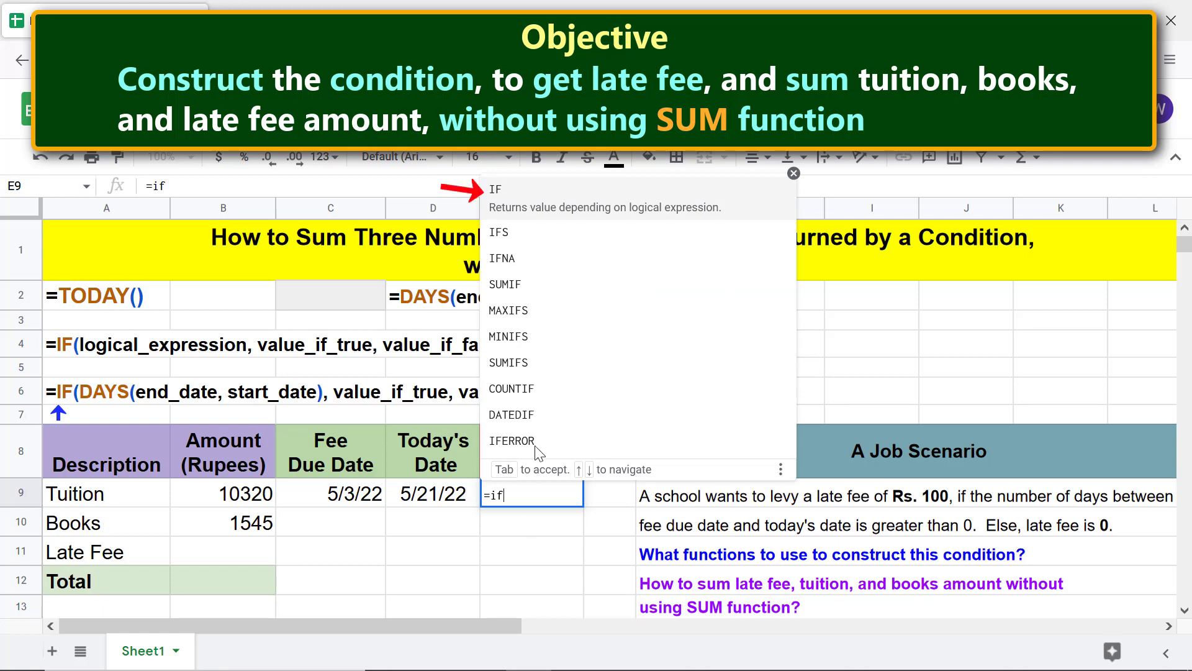
{"action": "left_click", "coordinate": [537, 200]}
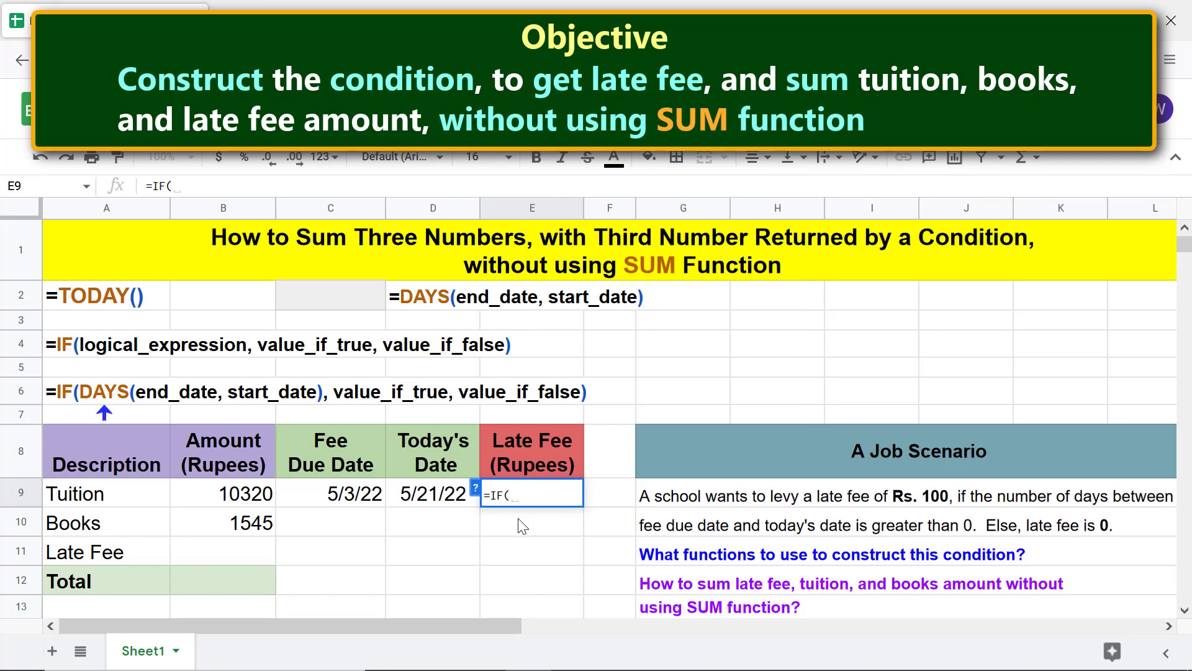
{"action": "type", "text": "day"}
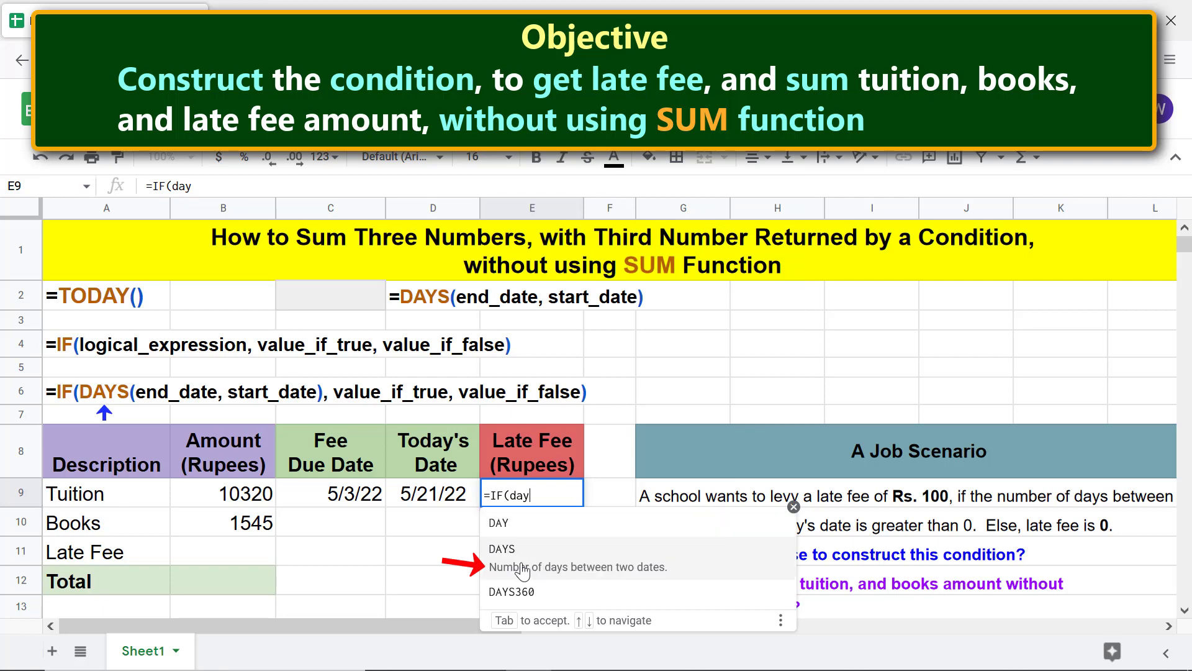
{"action": "left_click", "coordinate": [524, 566]}
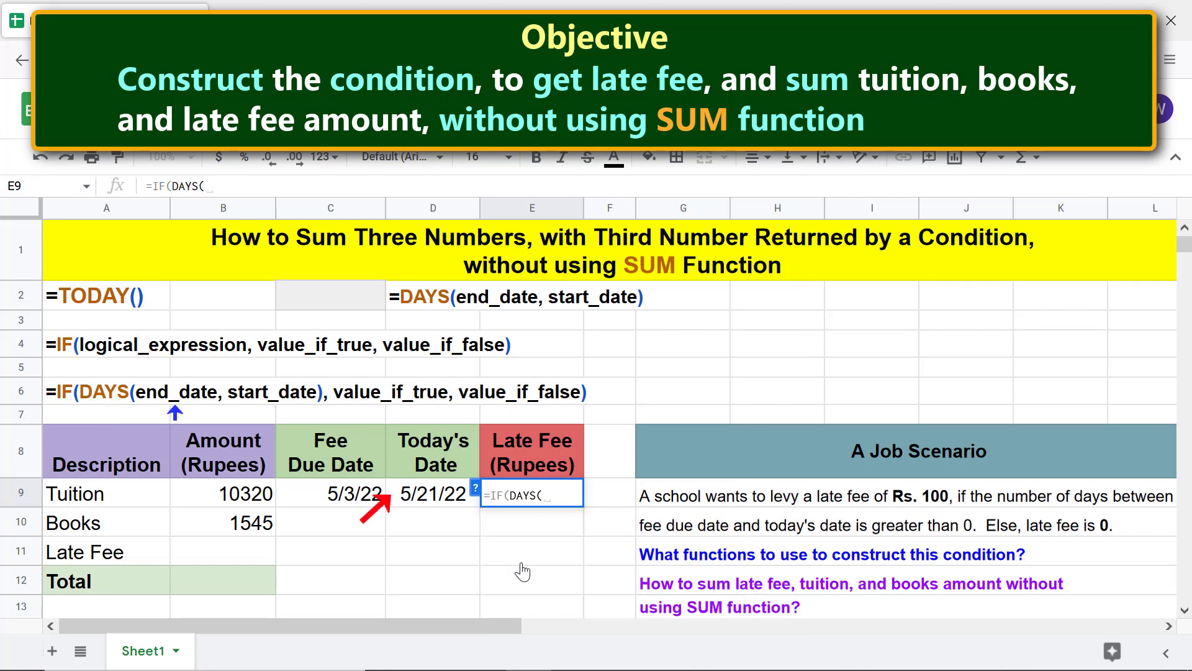
{"action": "left_click", "coordinate": [460, 497]}
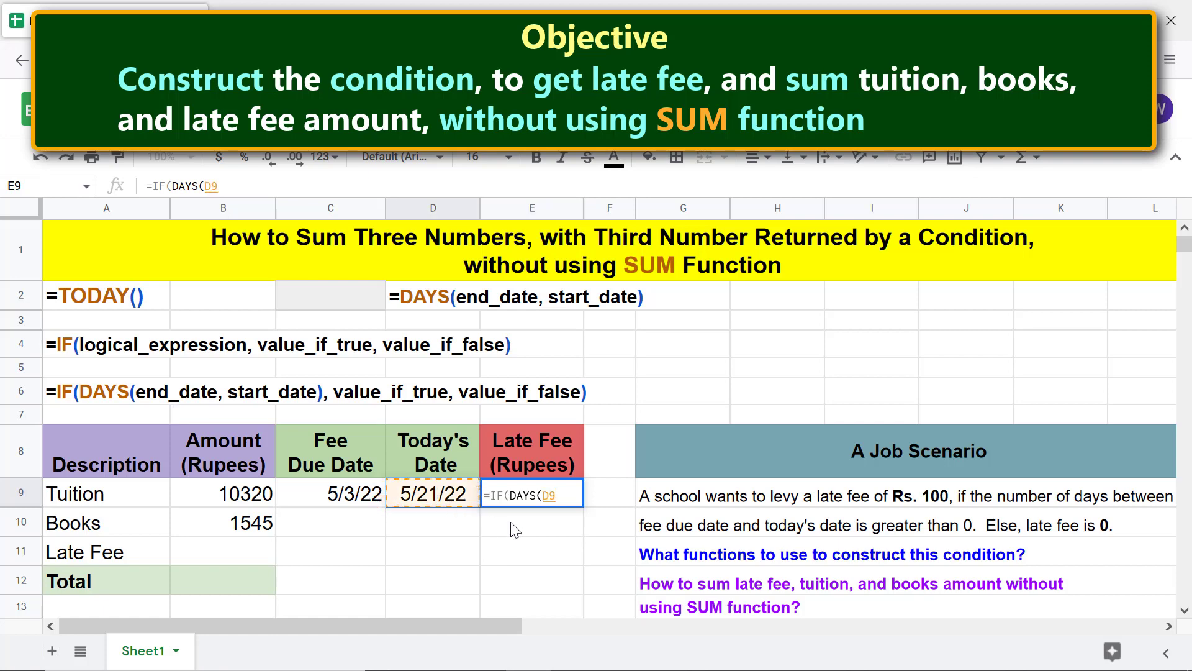
{"action": "type", "text": ","}
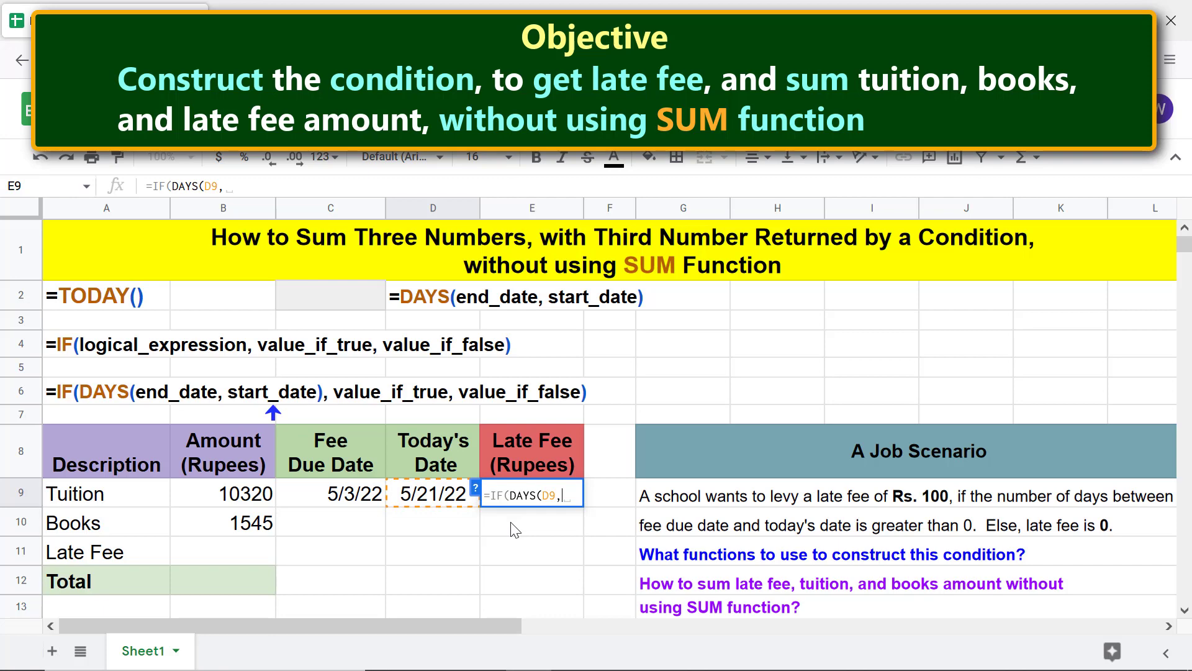
{"action": "left_click", "coordinate": [367, 504]}
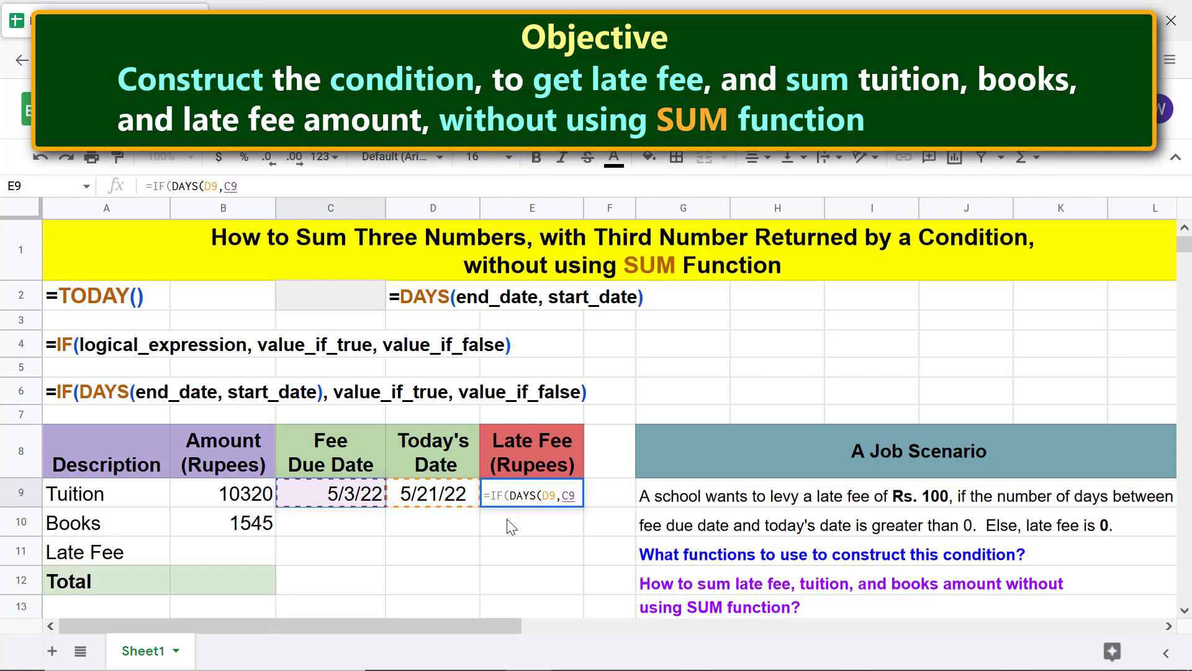
{"action": "type", "text": "),"}
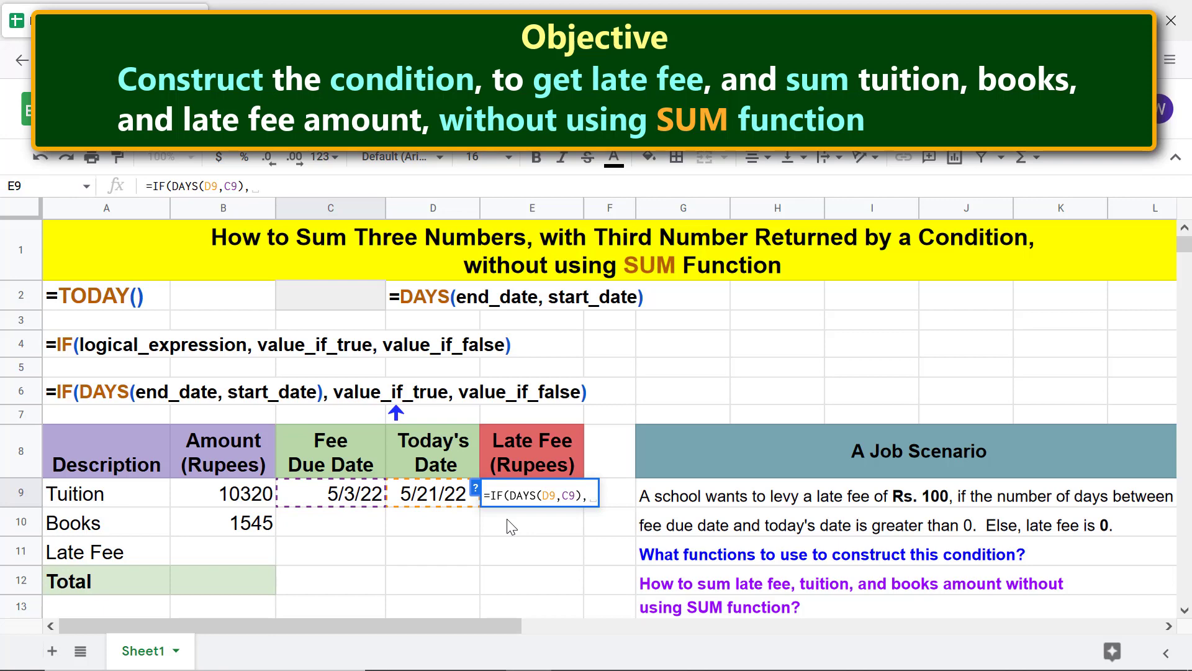
{"action": "type", "text": "100"}
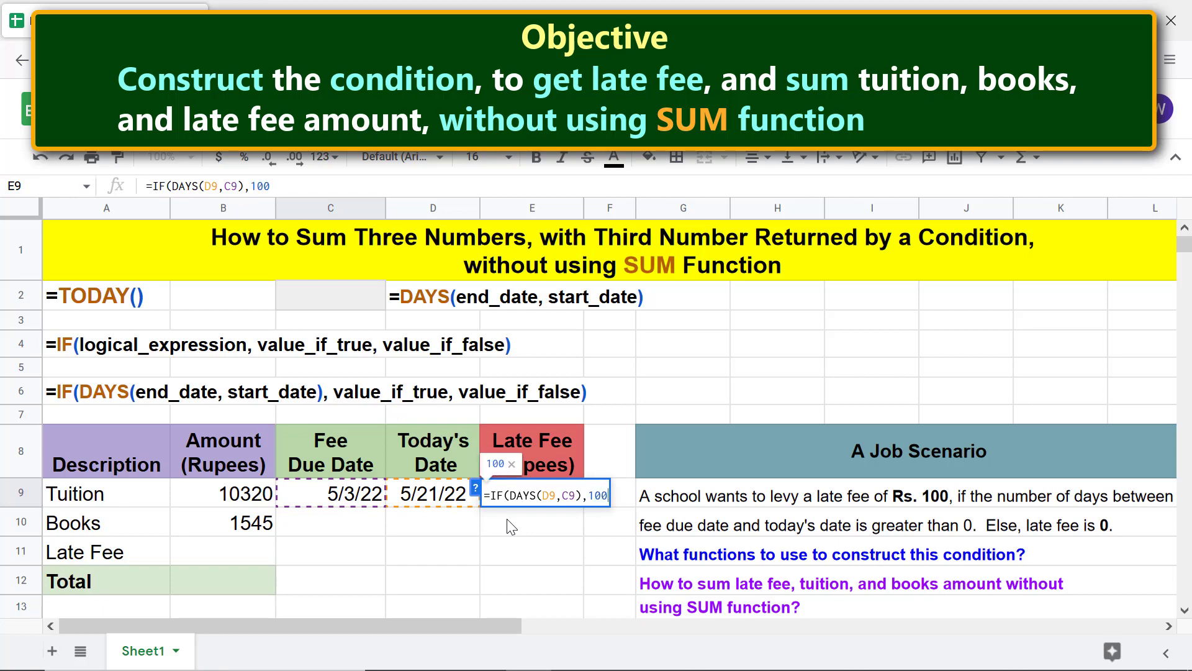
{"action": "type", "text": ", 0)"}
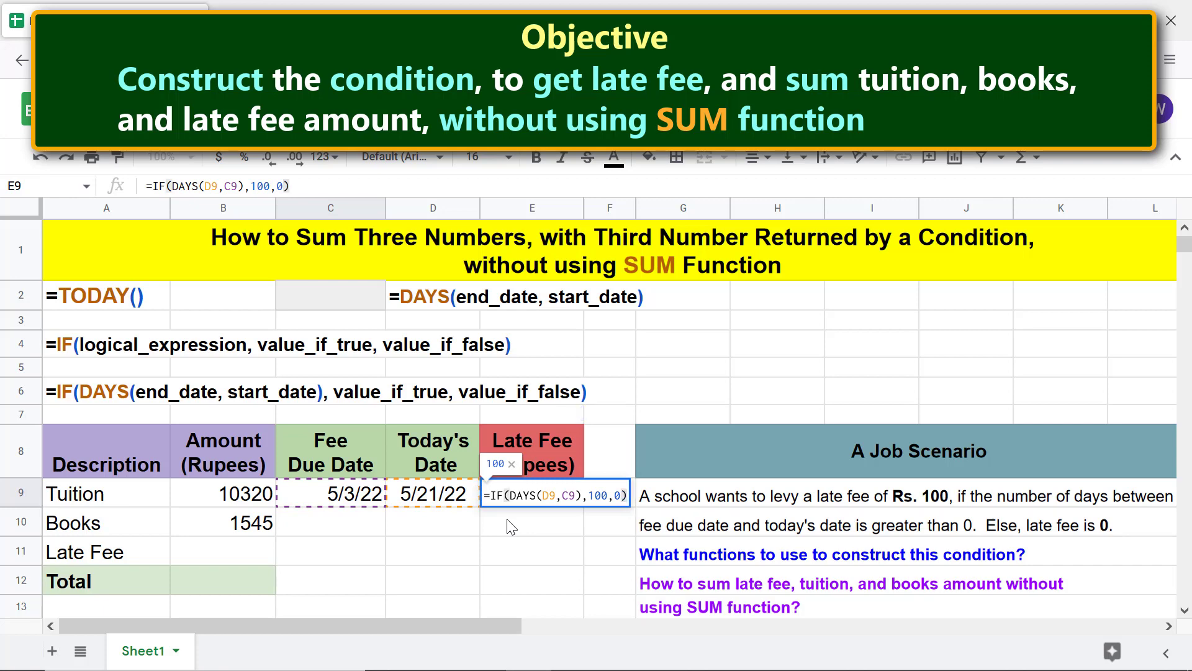
{"action": "key", "text": "Return"}
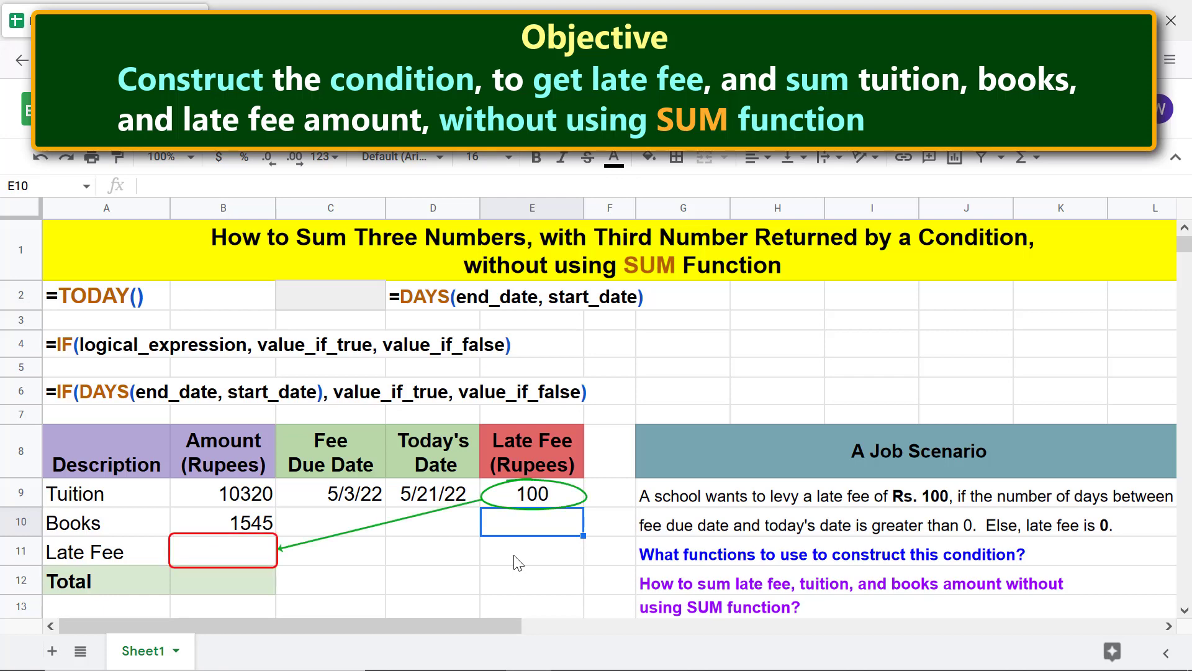
Set the Late Fee amount B11 to =E9, showing 100.
{"action": "left_click", "coordinate": [241, 547]}
{"action": "type", "text": "="}
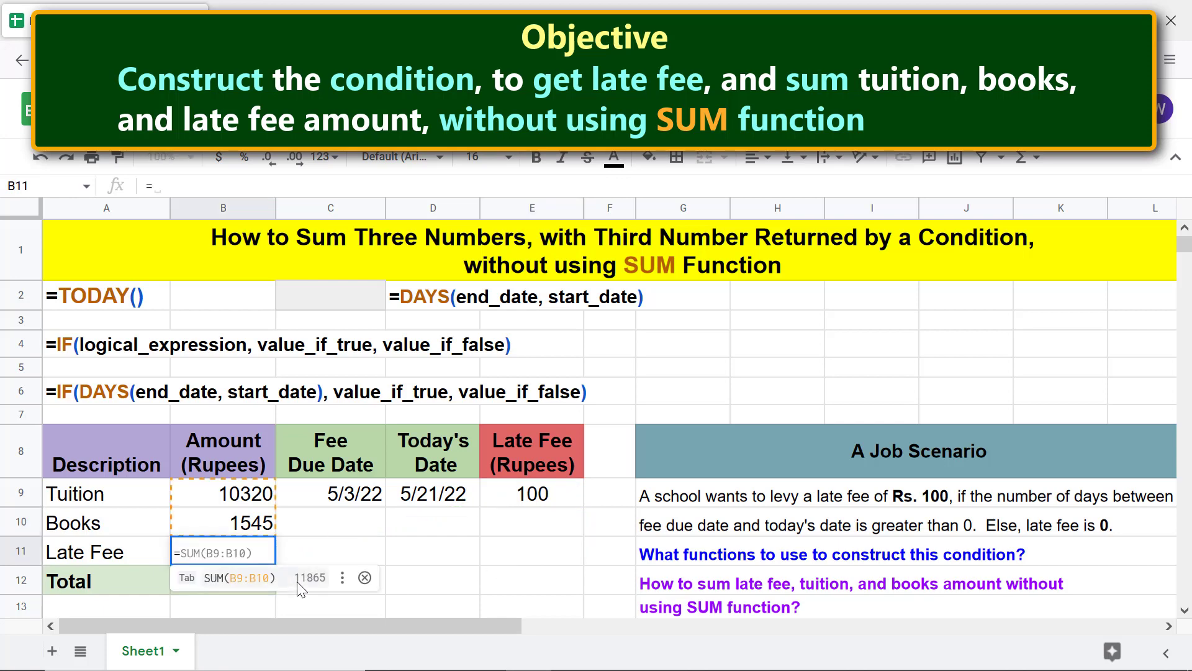
{"action": "type", "text": "e9"}
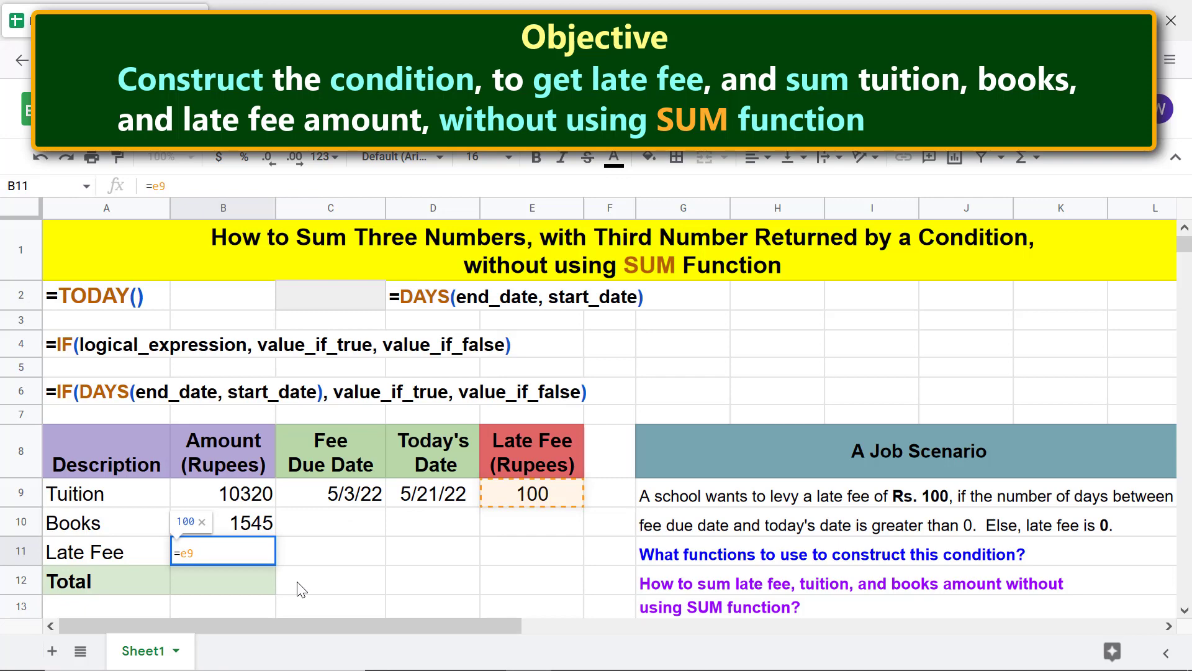
{"action": "key", "text": "Return"}
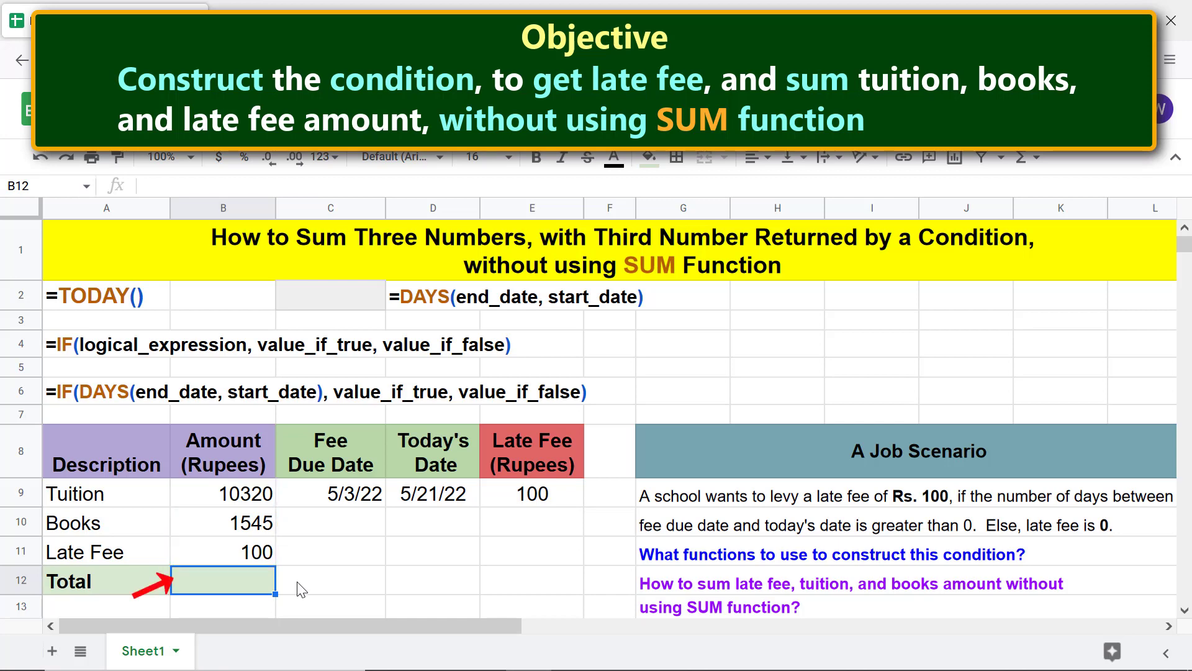
Enter =B9+B10+B11 in the Total row, giving 11965.
{"action": "type", "text": "="}
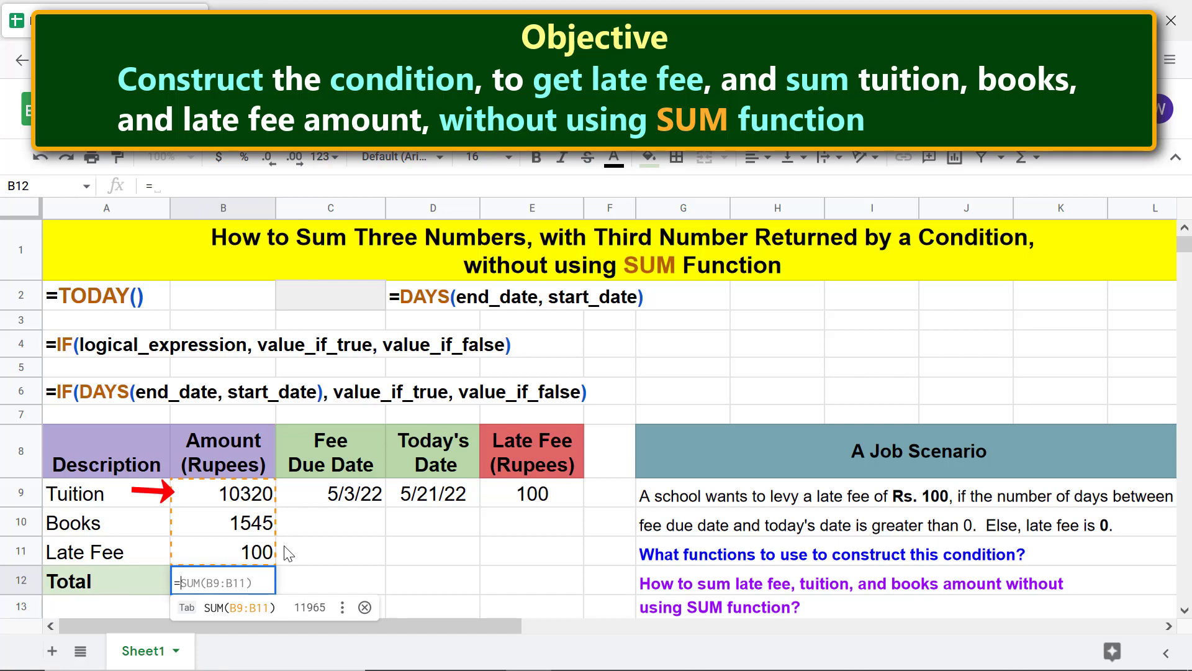
{"action": "type", "text": "B9"}
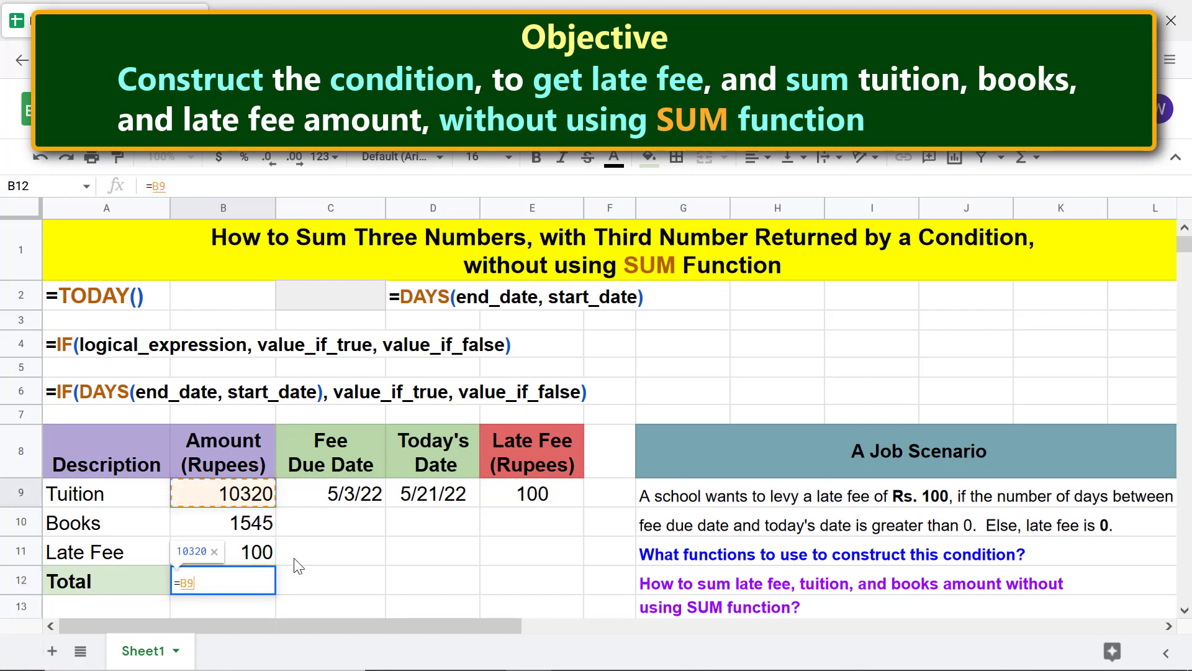
{"action": "type", "text": "+"}
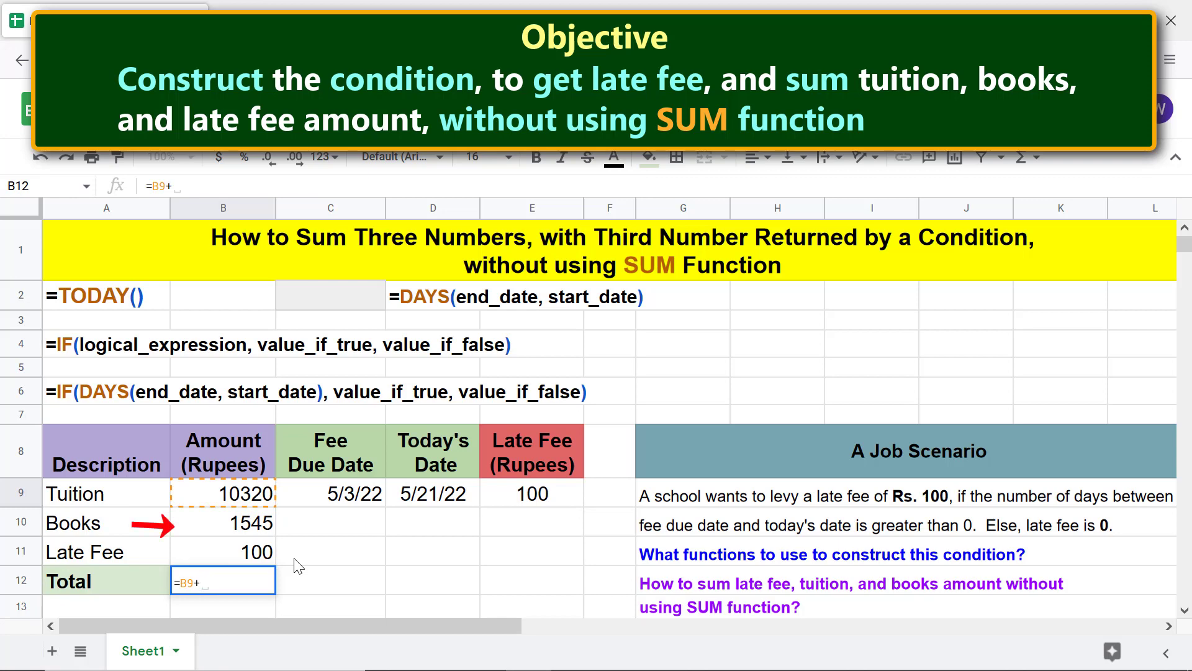
{"action": "left_click", "coordinate": [267, 526]}
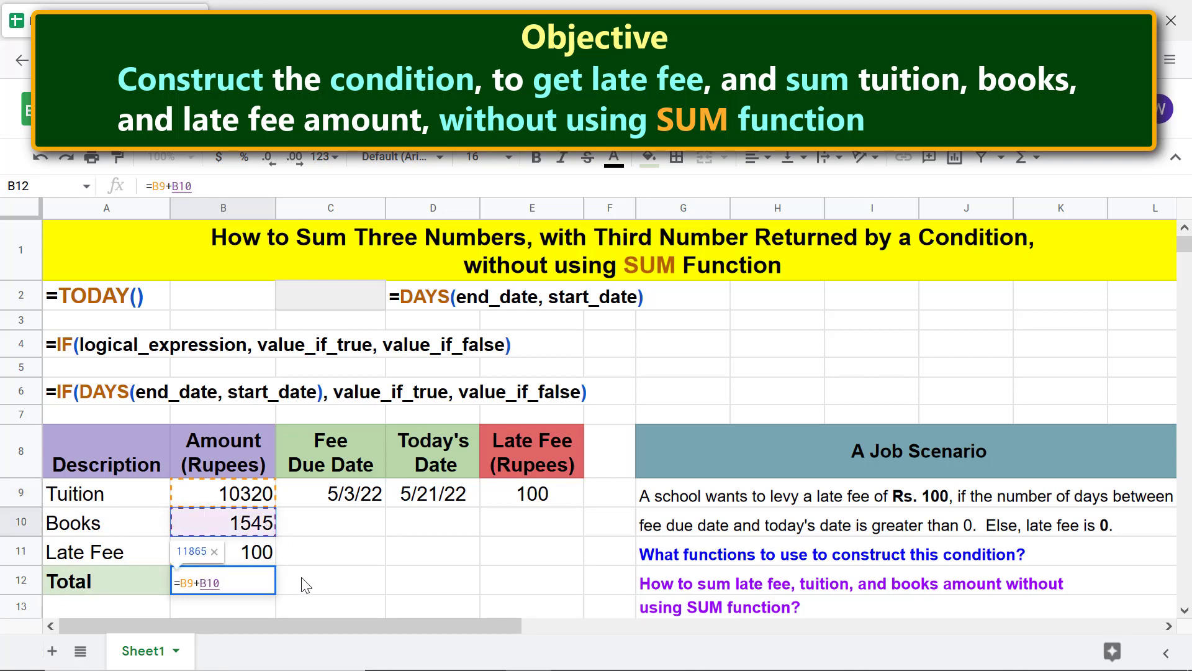
{"action": "type", "text": "+"}
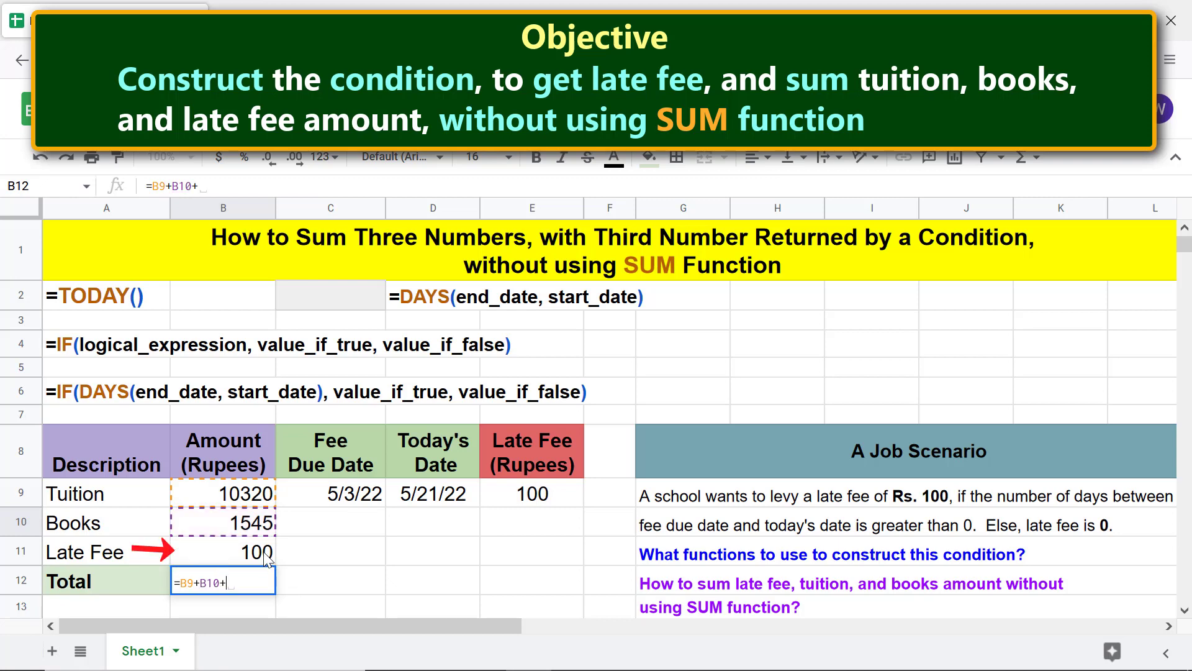
{"action": "type", "text": "B11"}
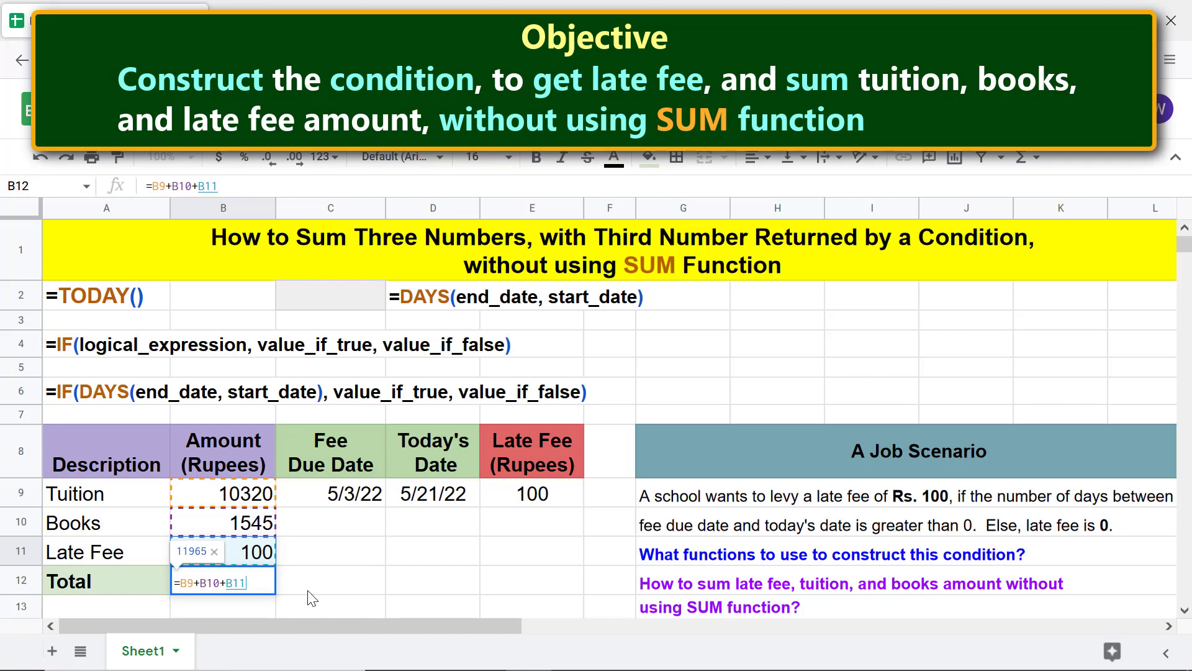
{"action": "key", "text": "Return"}
{"action": "scroll", "coordinate": [312, 598], "scroll_direction": "down", "scroll_amount": 1}
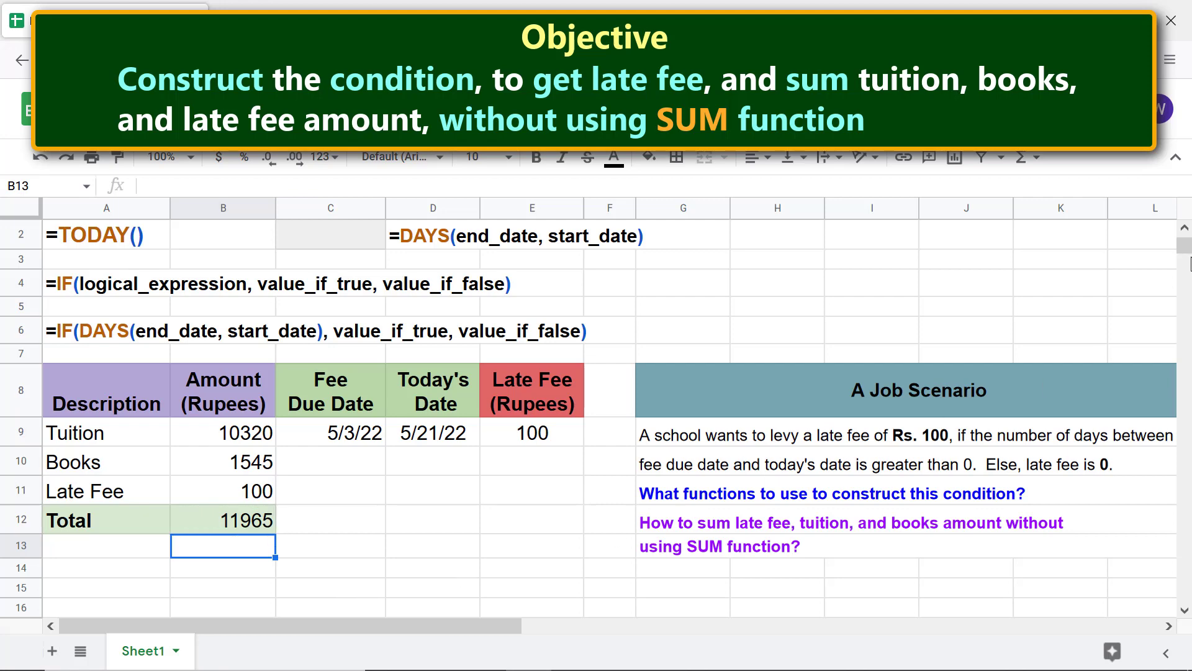
{"action": "scroll", "coordinate": [1186, 249], "scroll_direction": "up", "scroll_amount": 1}
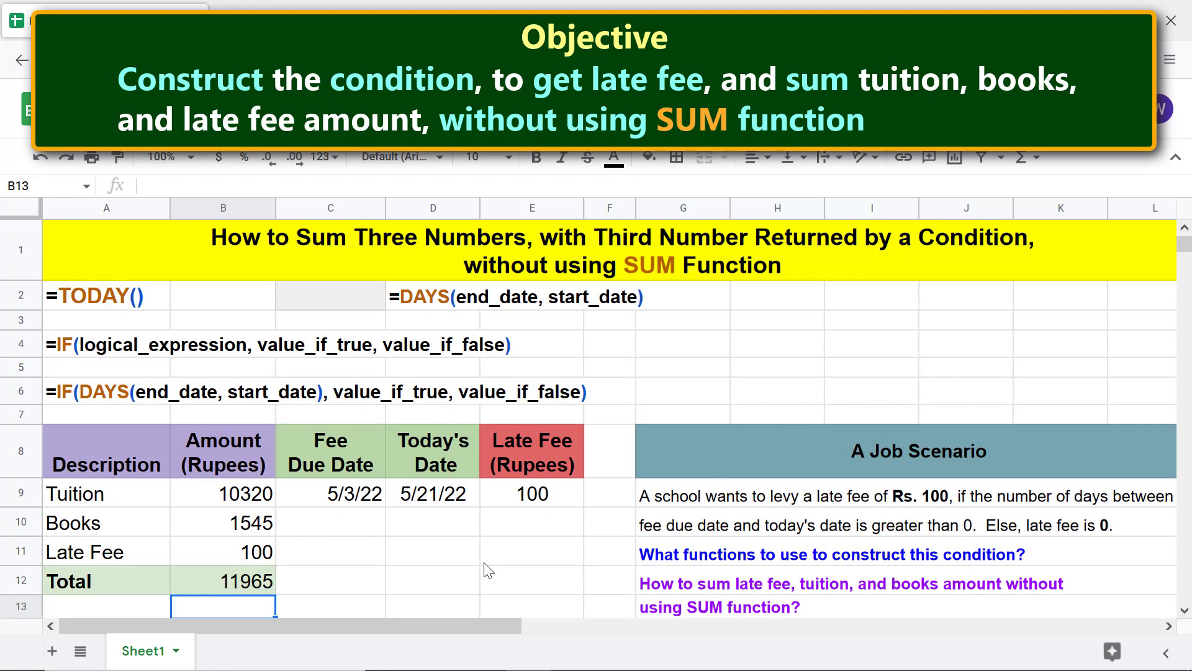